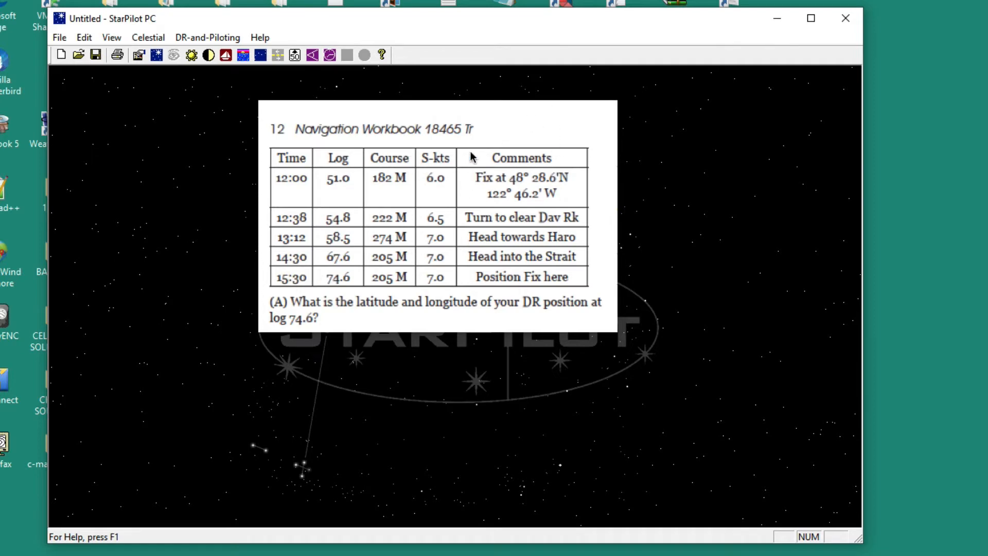
# Move the logbook table clear of the work area and set the DR mode to Log in the program settings.
pyautogui.moveTo(520, 133); pyautogui.dragTo(749, 112)
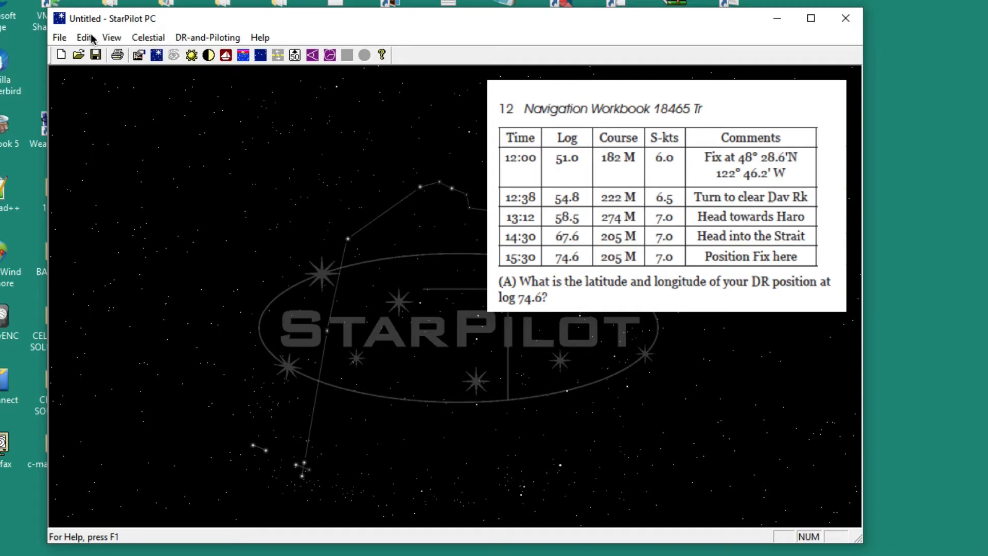
pyautogui.click(139, 55)
pyautogui.moveTo(463, 175); pyautogui.dragTo(290, 106)
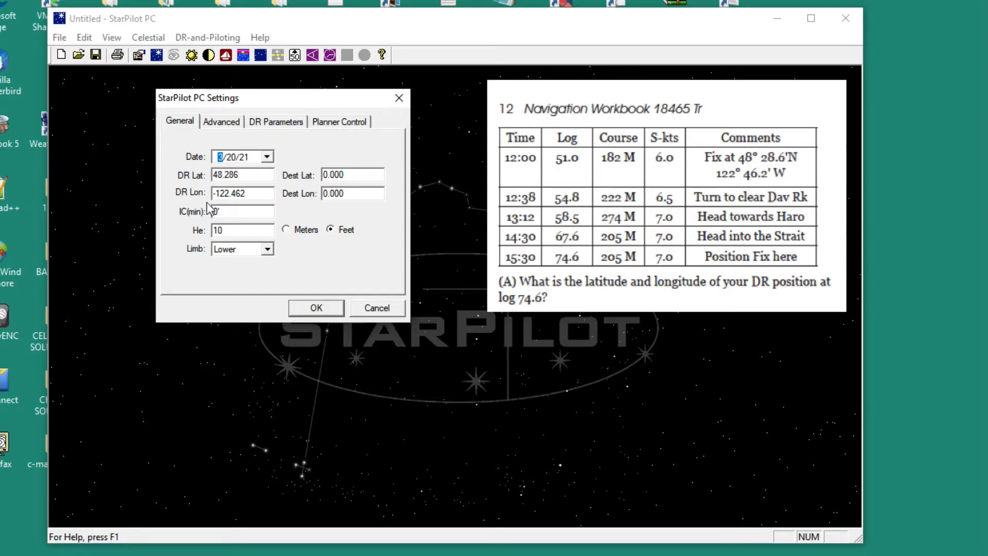
pyautogui.click(245, 174)
pyautogui.click(267, 120)
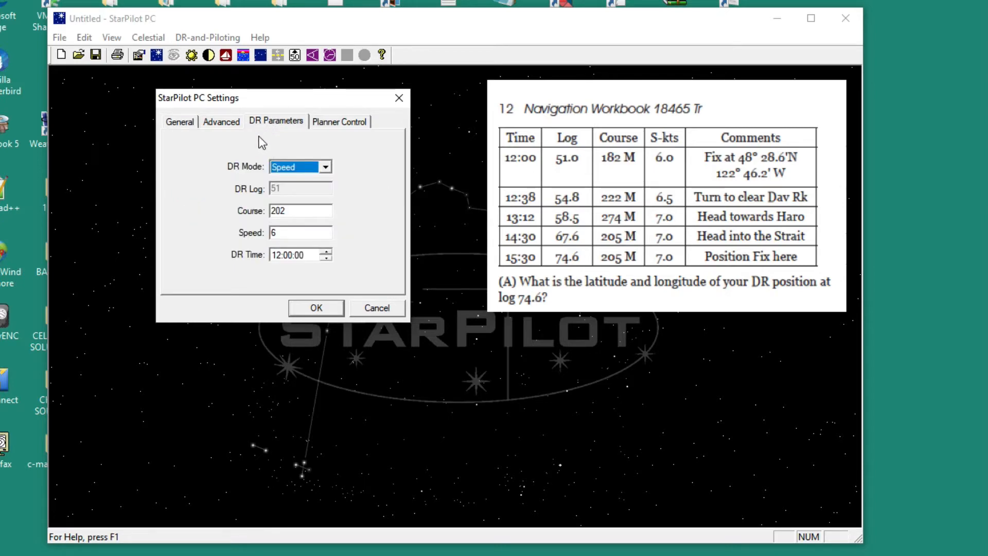
pyautogui.click(300, 171)
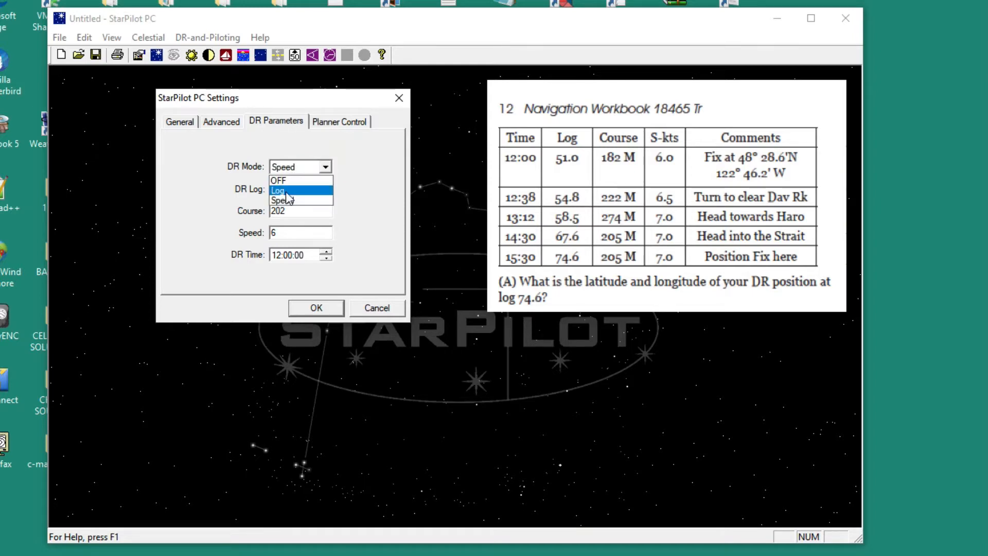
pyautogui.click(287, 191)
pyautogui.click(294, 189)
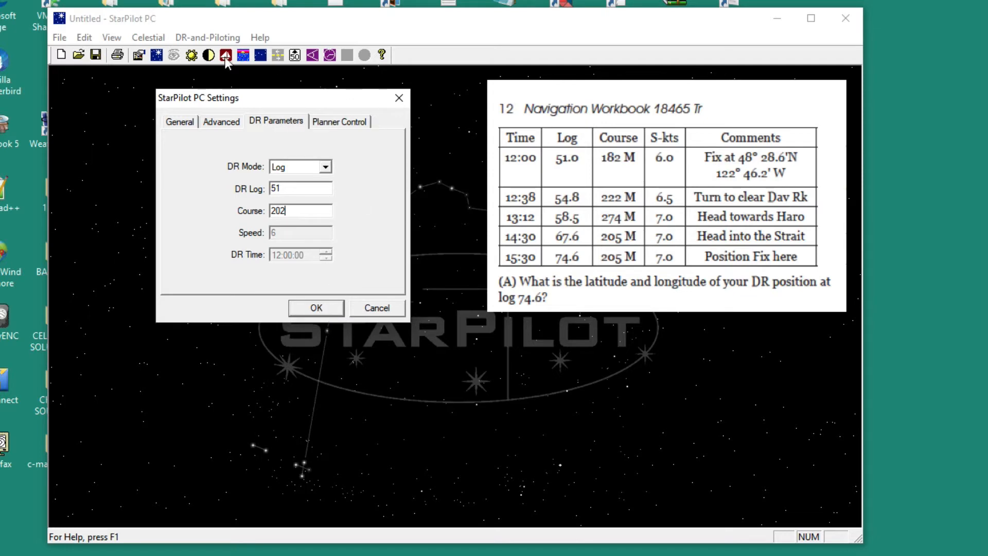
pyautogui.click(318, 309)
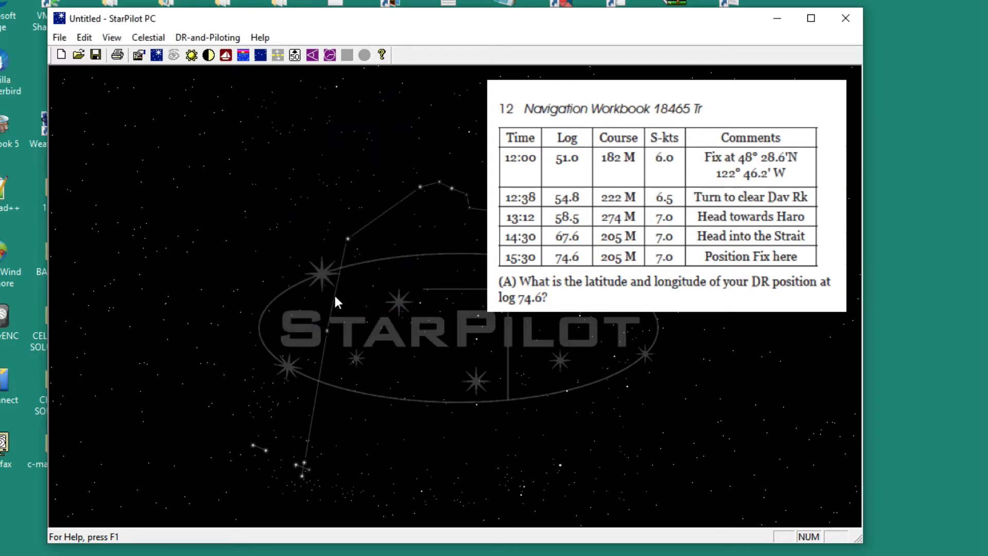
# Compute the first leg's DR update to log 54.8, with the DR set to update automatically on each computation.
pyautogui.click(219, 39)
pyautogui.click(224, 55)
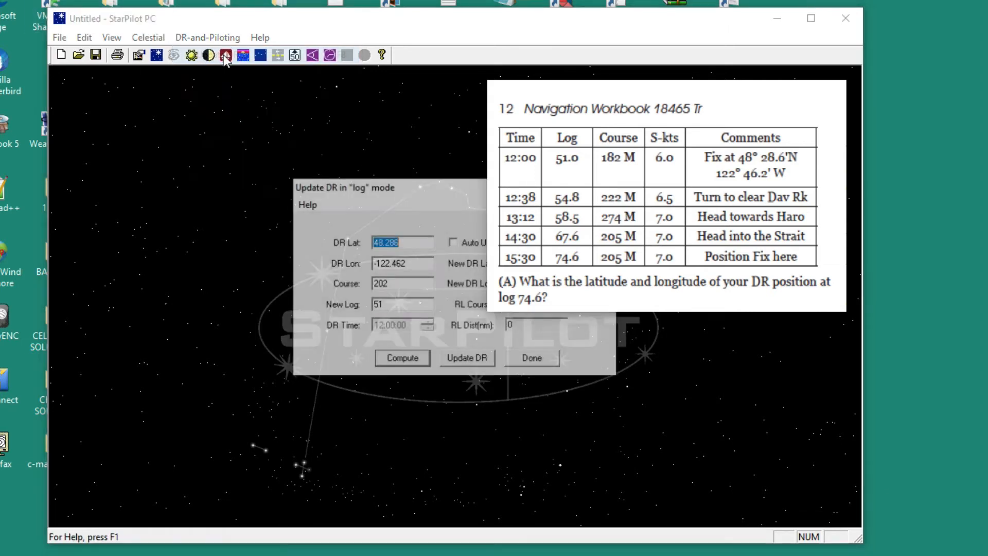
pyautogui.moveTo(418, 183); pyautogui.dragTo(256, 105)
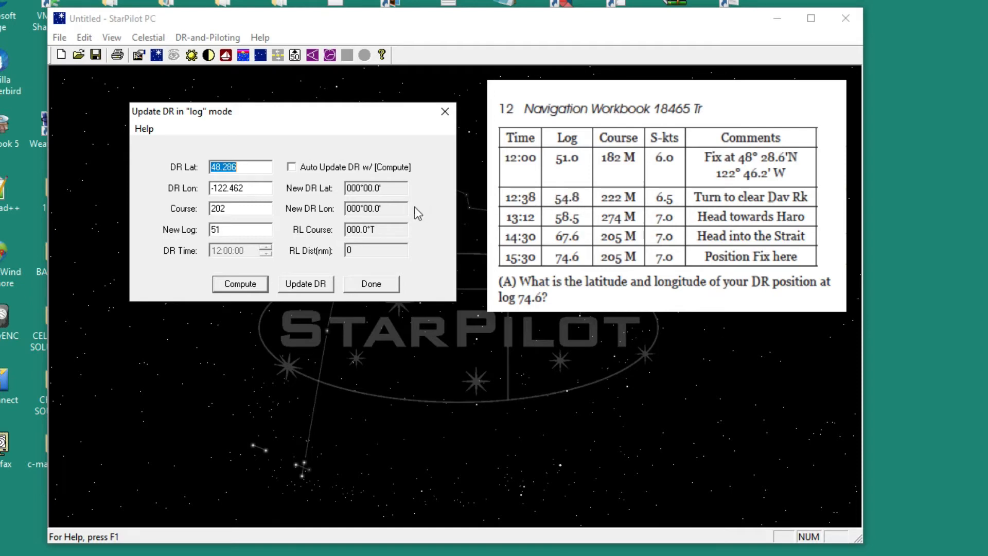
pyautogui.doubleClick(229, 230)
pyautogui.write('54.8')
pyautogui.click(239, 285)
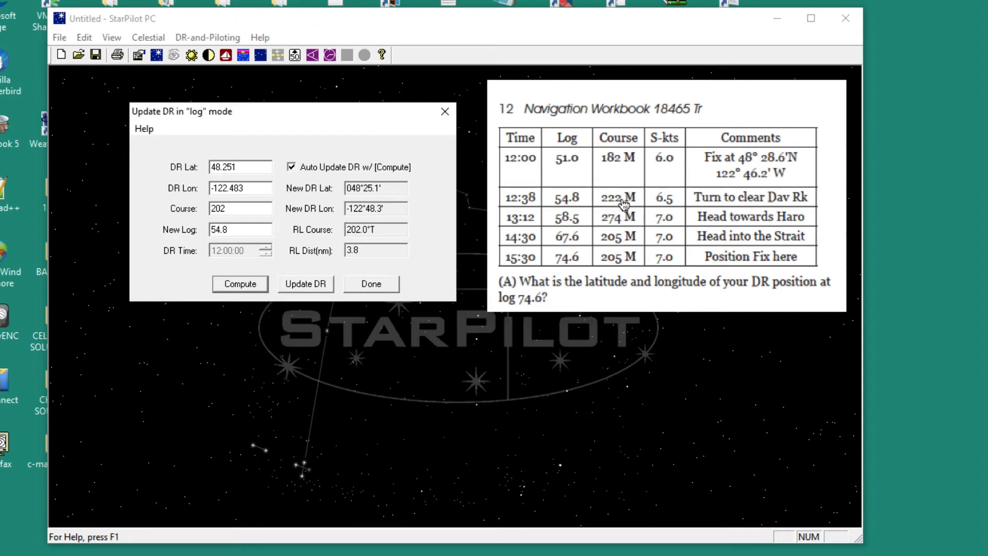
# Compute the second leg's DR position with course 242 and new log 58.5.
pyautogui.doubleClick(220, 208)
pyautogui.write('242')
pyautogui.moveTo(240, 229); pyautogui.dragTo(161, 226)
pyautogui.write('58.5')
pyautogui.click(252, 287)
# Compute the third leg's DR position with course 294 and new log 67.6.
pyautogui.moveTo(224, 203); pyautogui.dragTo(170, 208)
pyautogui.write('294')
pyautogui.moveTo(238, 230); pyautogui.dragTo(186, 235)
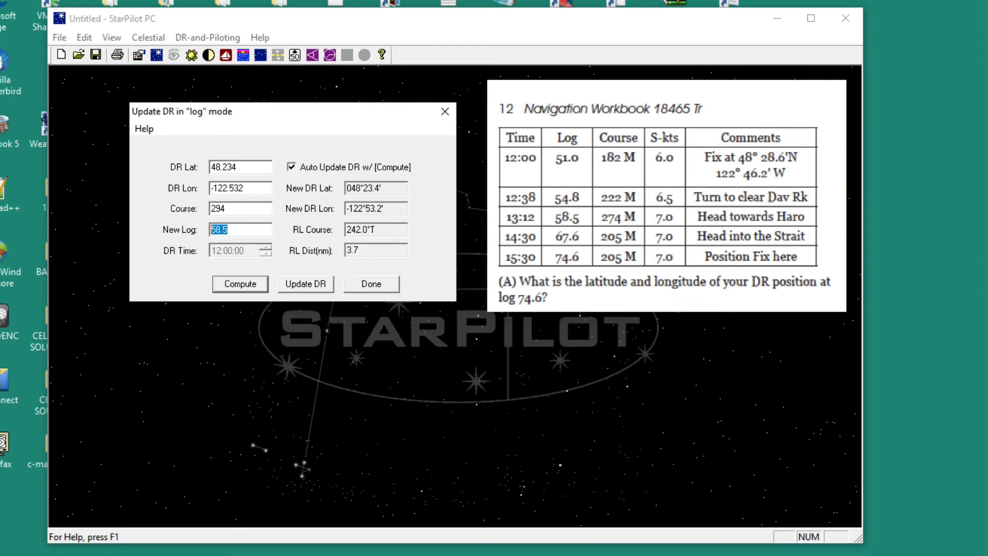
pyautogui.write('67.6')
pyautogui.click(233, 285)
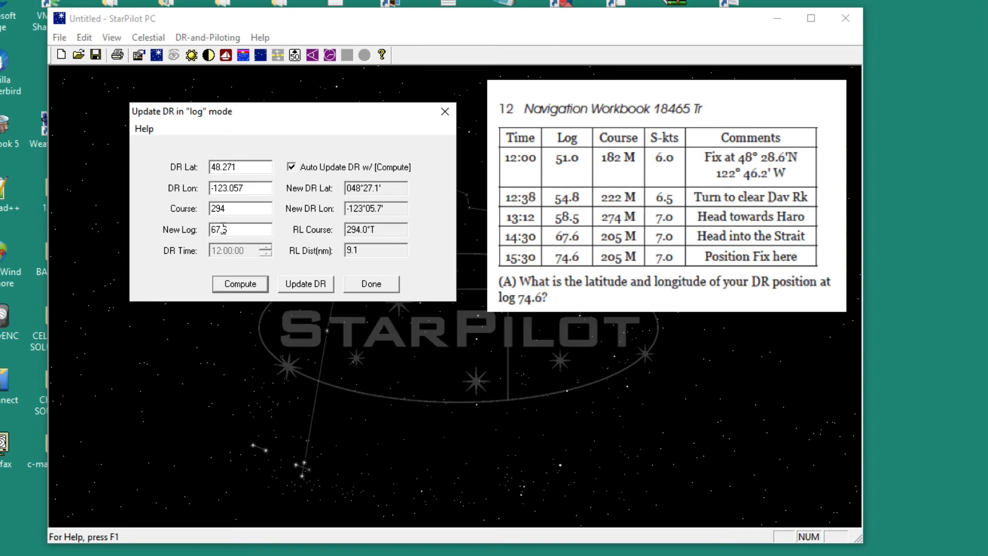
# Compute the final leg's DR position with course 225 and new log 74.6.
pyautogui.moveTo(240, 210); pyautogui.dragTo(104, 194)
pyautogui.write('225')
pyautogui.press('Tab')
pyautogui.write('74.6')
pyautogui.click(244, 286)
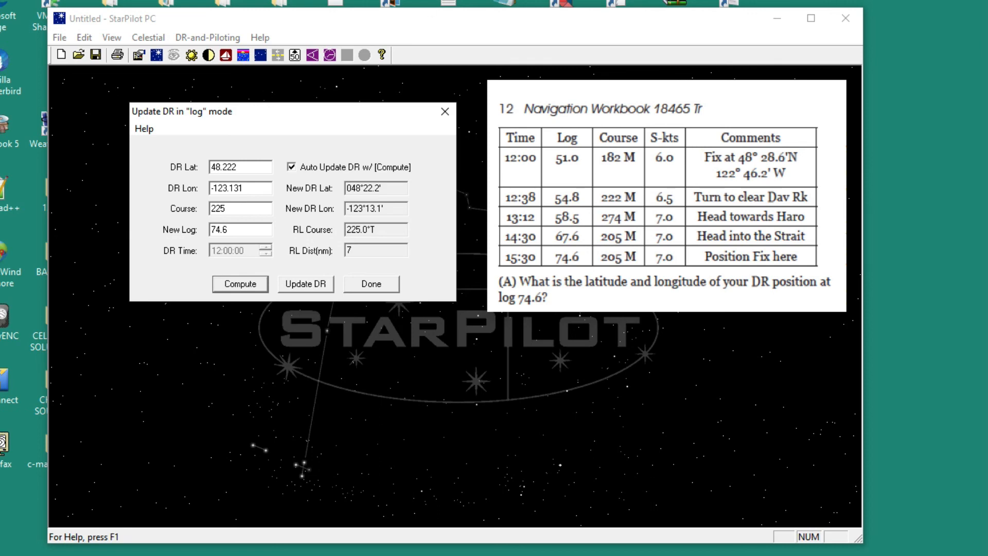
pyautogui.click(544, 0)
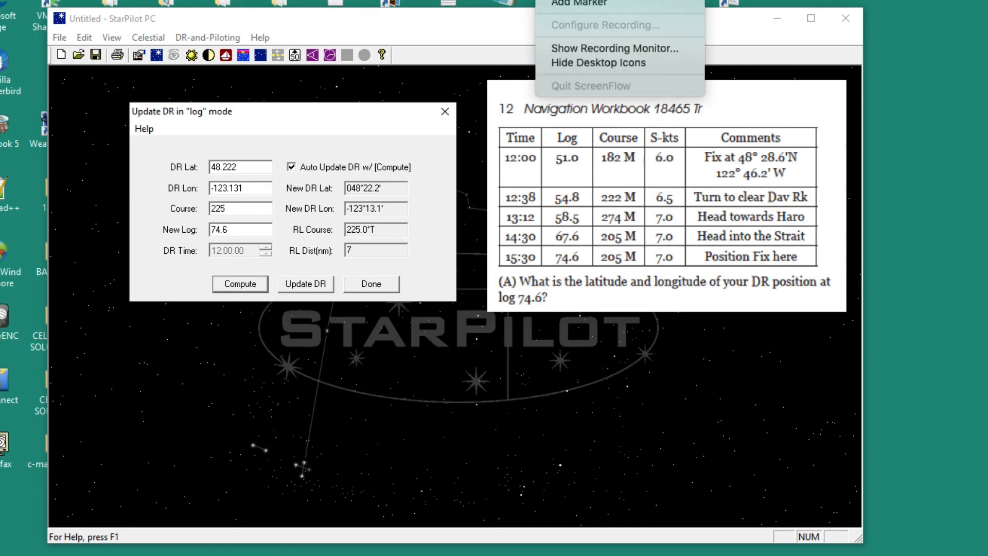